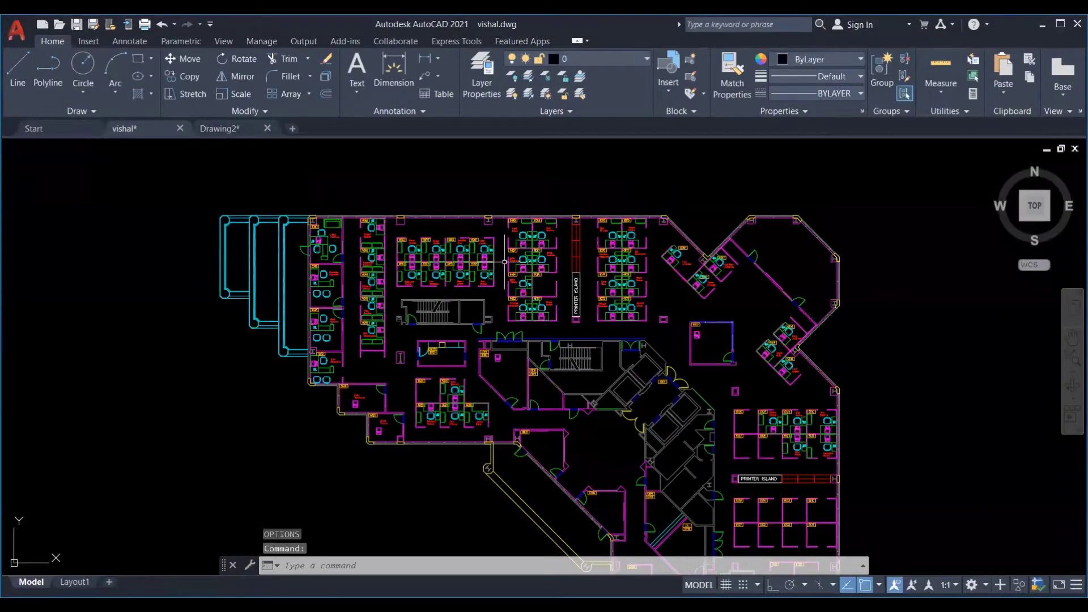
Step: Zoom and pan across the cubicle area of the floor plan
scroll(512, 252, "up", 5)
scroll(512, 252, "down", 1)
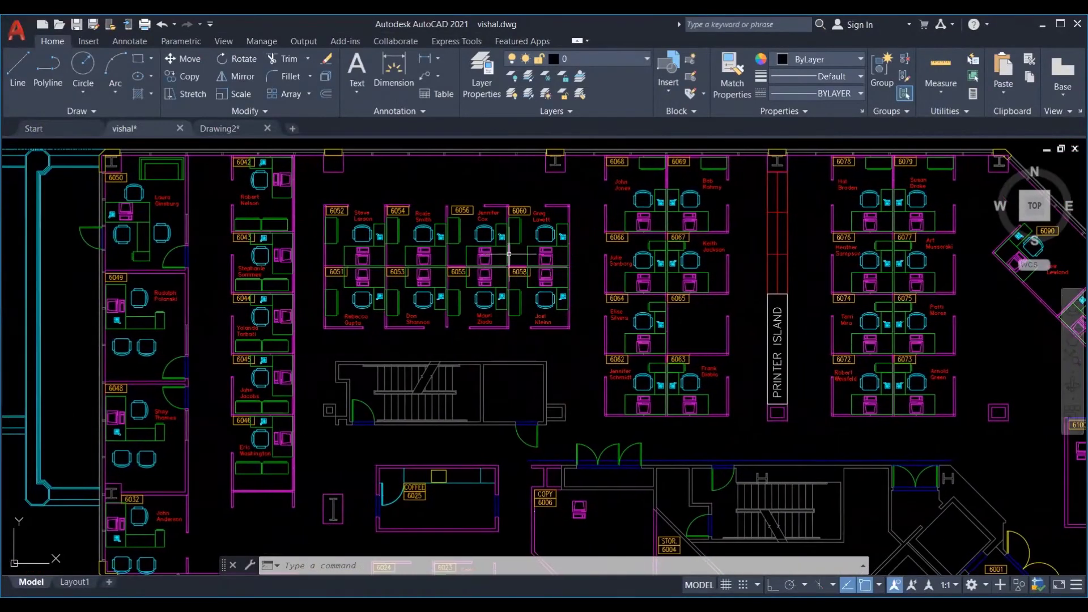
middle_click_drag(511, 252, 533, 253)
scroll(533, 253, "up", 2)
scroll(544, 243, "down", 2)
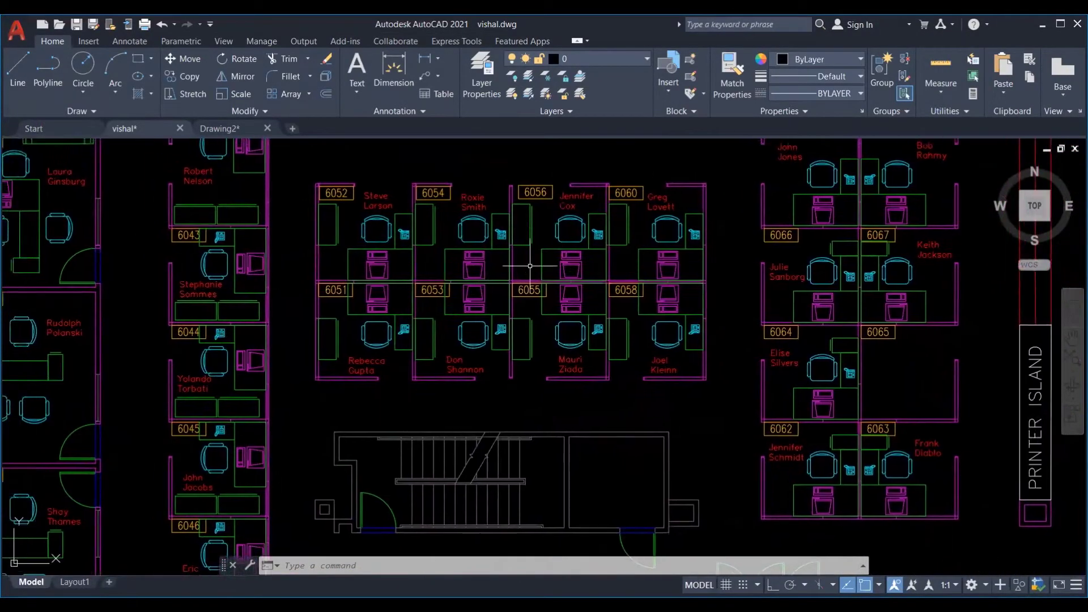
scroll(550, 238, "up", 3)
left_click(595, 59)
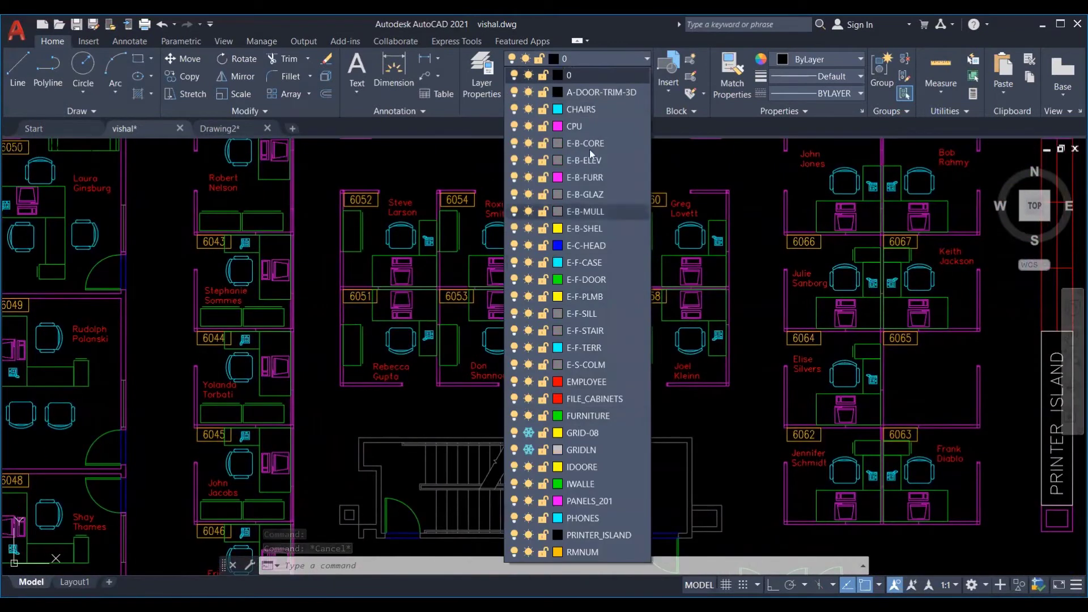
middle_click_drag(595, 161, 408, 154)
Step: Hide, freeze and lock the CHAIRS layer from the Layer dropdown
left_click(603, 59)
left_click(514, 109)
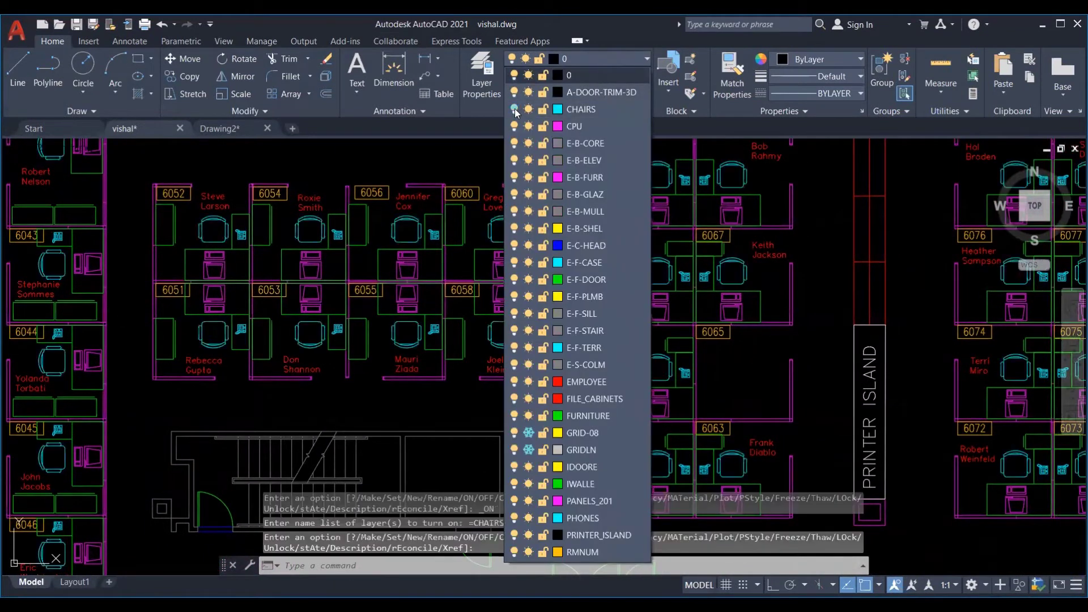
left_click(514, 109)
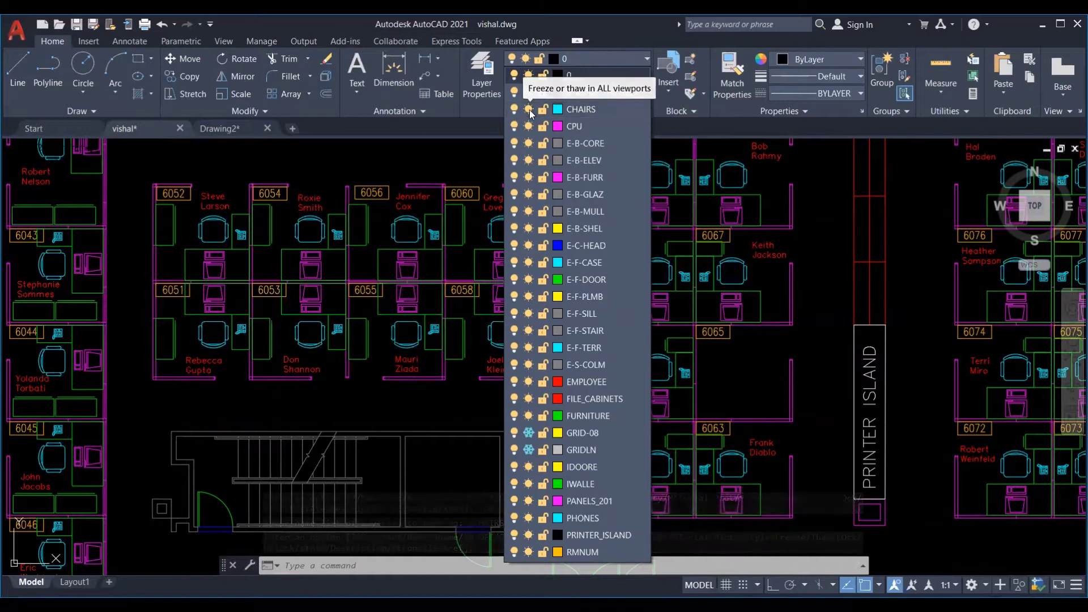
left_click(530, 110)
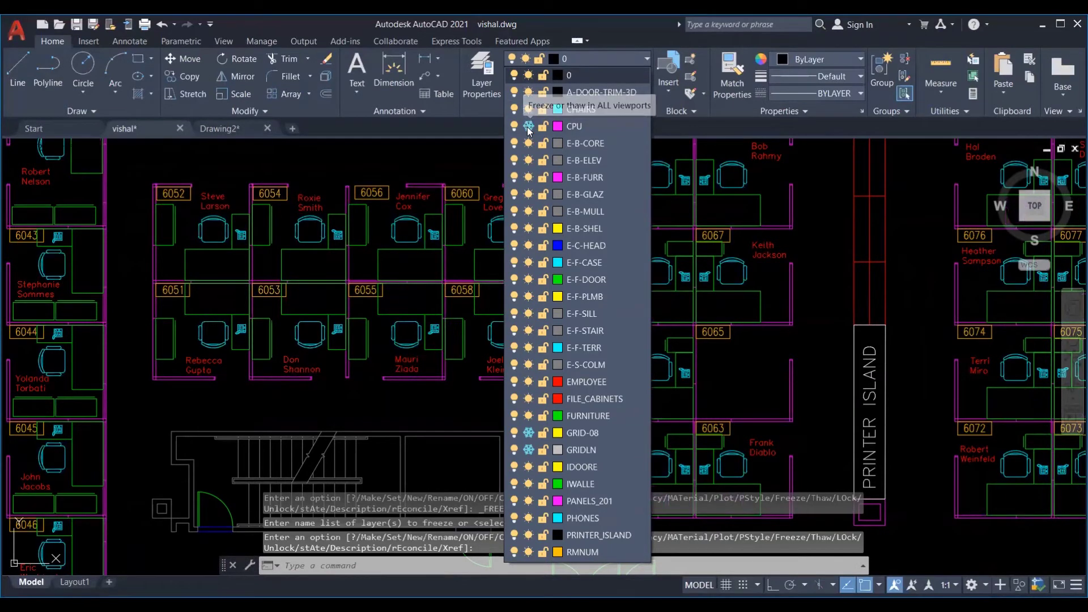
left_click(543, 130)
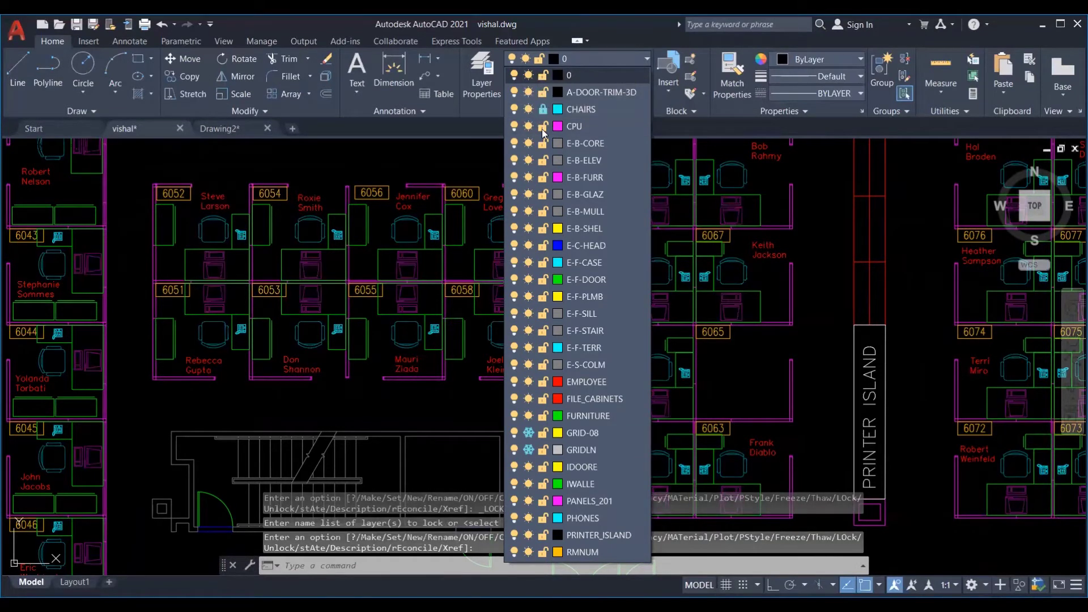
Step: Turn off the FURNITURE and PHONES layers
left_click(514, 415)
scroll(480, 366, "down", 5)
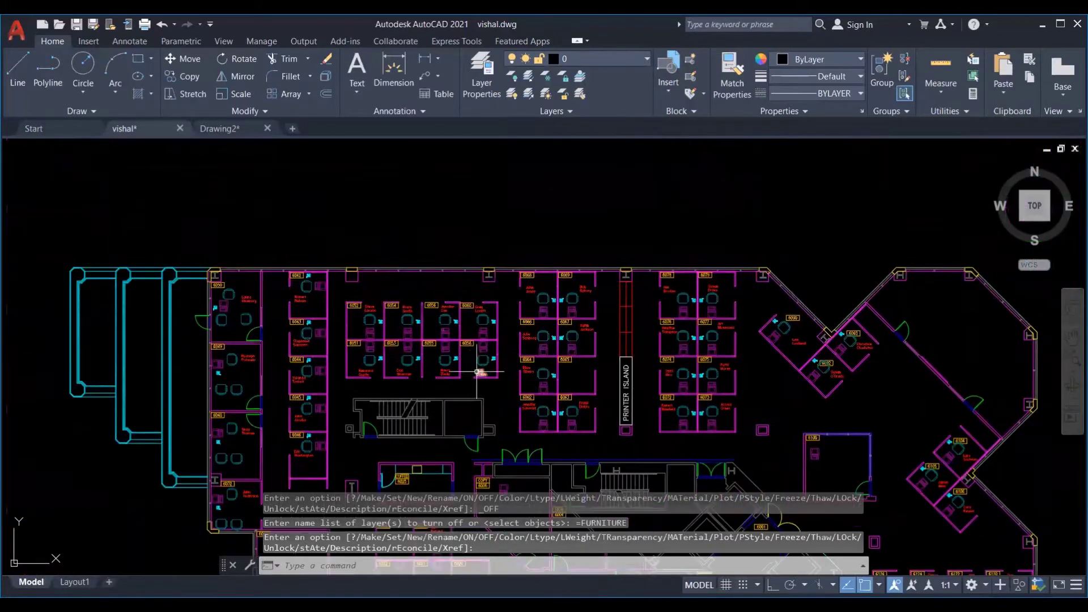
middle_click_drag(480, 367, 480, 319)
left_click(589, 58)
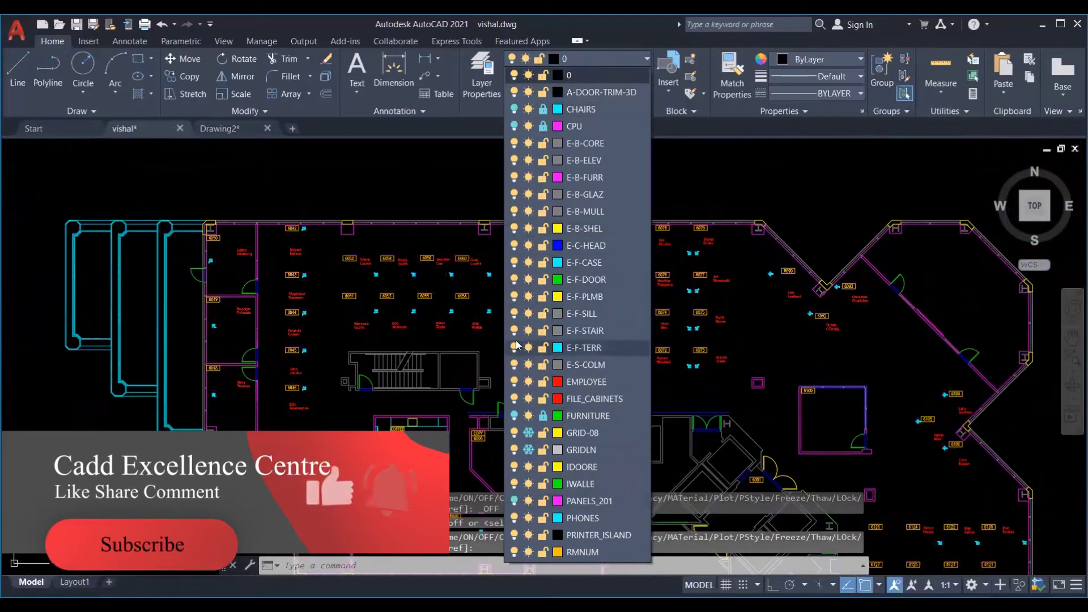
left_click(514, 517)
Step: Start a window zoom (Z, W) and set its first corner
scroll(526, 263, "down", 2)
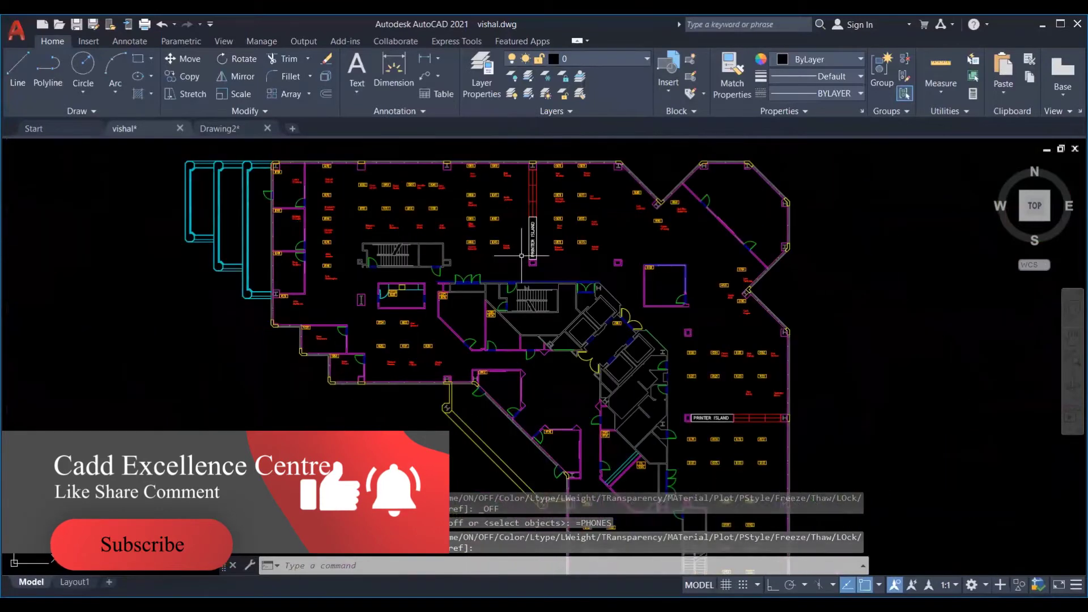
scroll(526, 263, "down", 4)
type("z")
key("Return")
type("w")
key("Return")
left_click(380, 186)
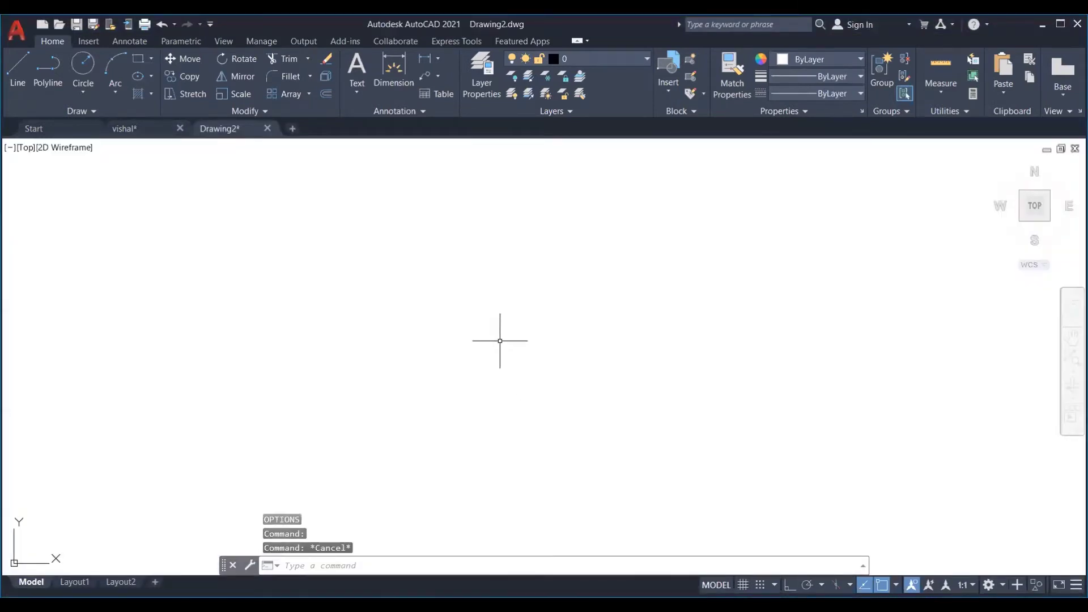
Step: Open Layer Properties with LA and create layers named red, green and blue
key("Escape")
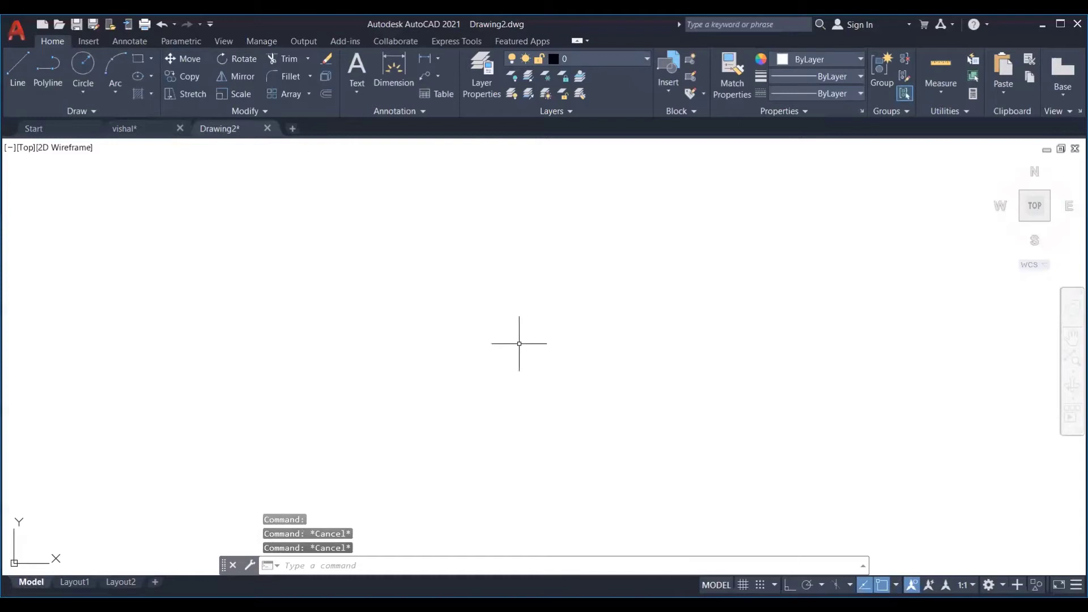
key("Escape")
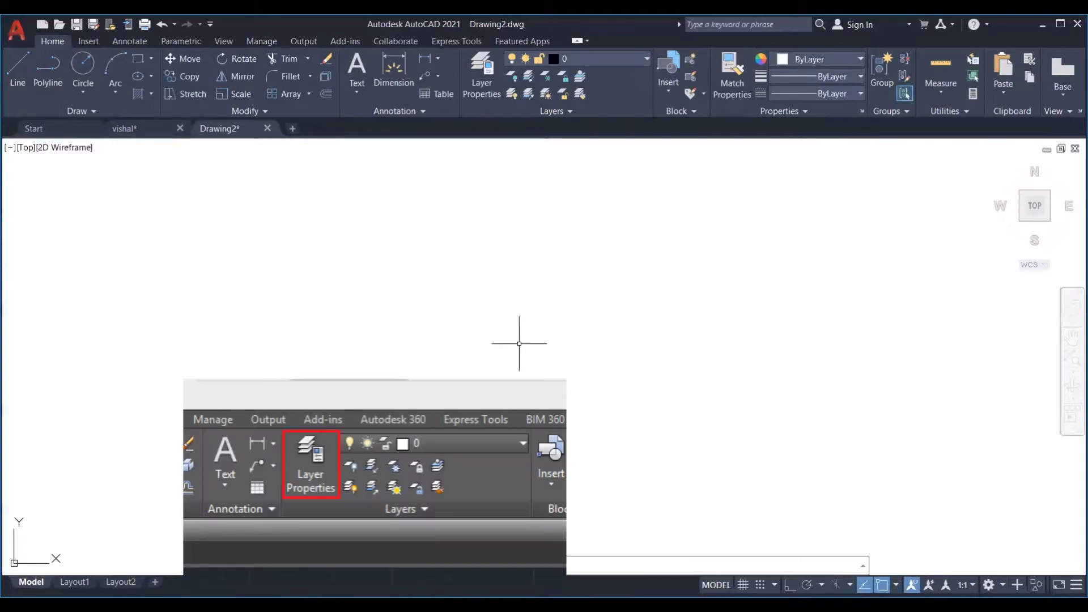
type("la")
key("Return")
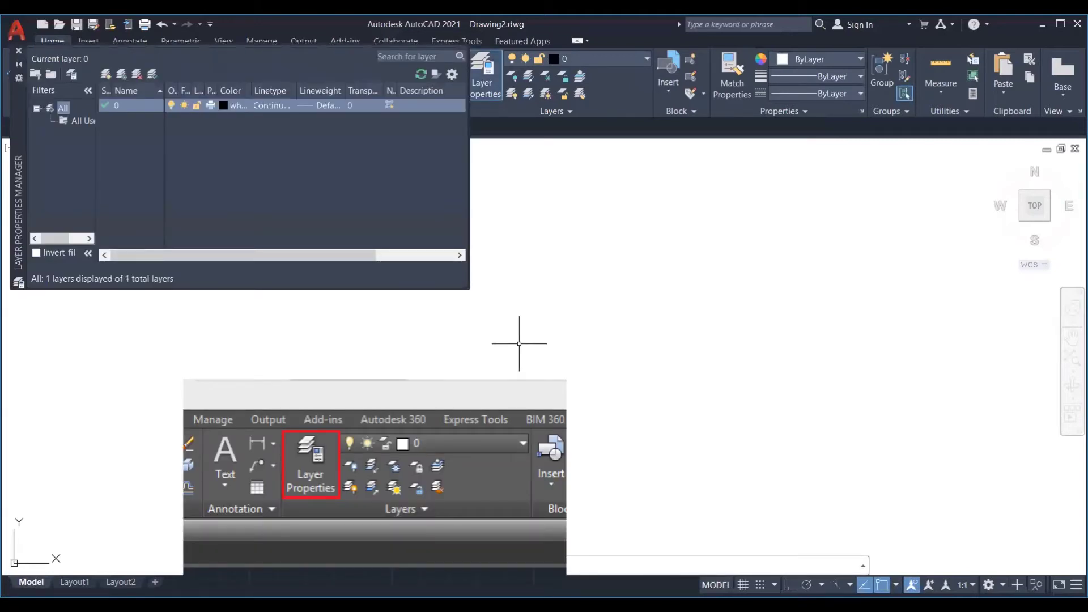
left_click(107, 77)
type("red")
left_click(106, 77)
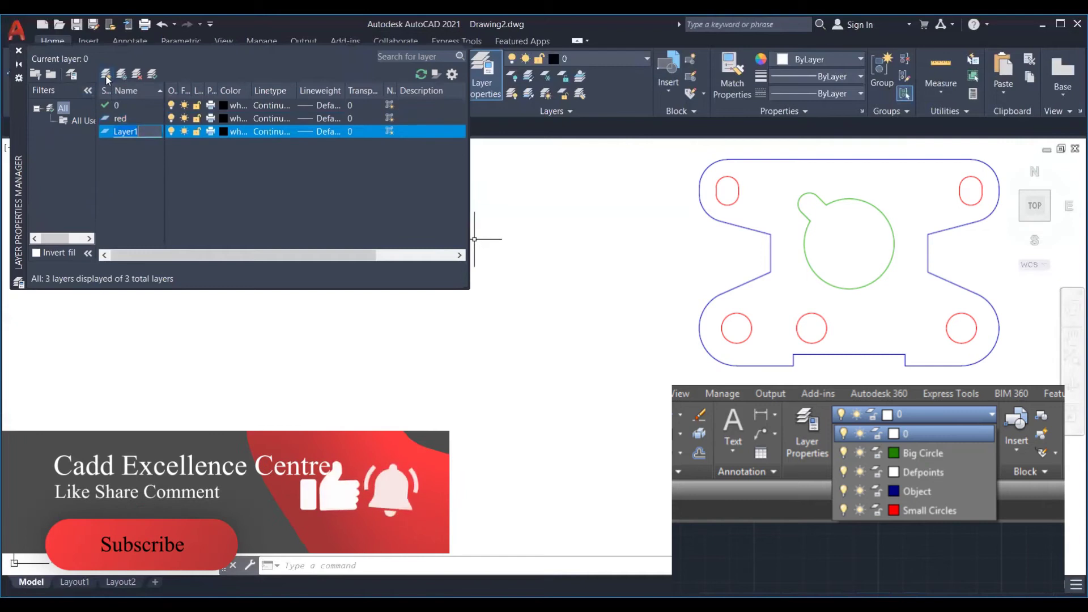
type("green")
left_click(107, 77)
type("blue")
Step: Give the blue layer a red colour and a 0.30 mm lineweight
left_click(226, 118)
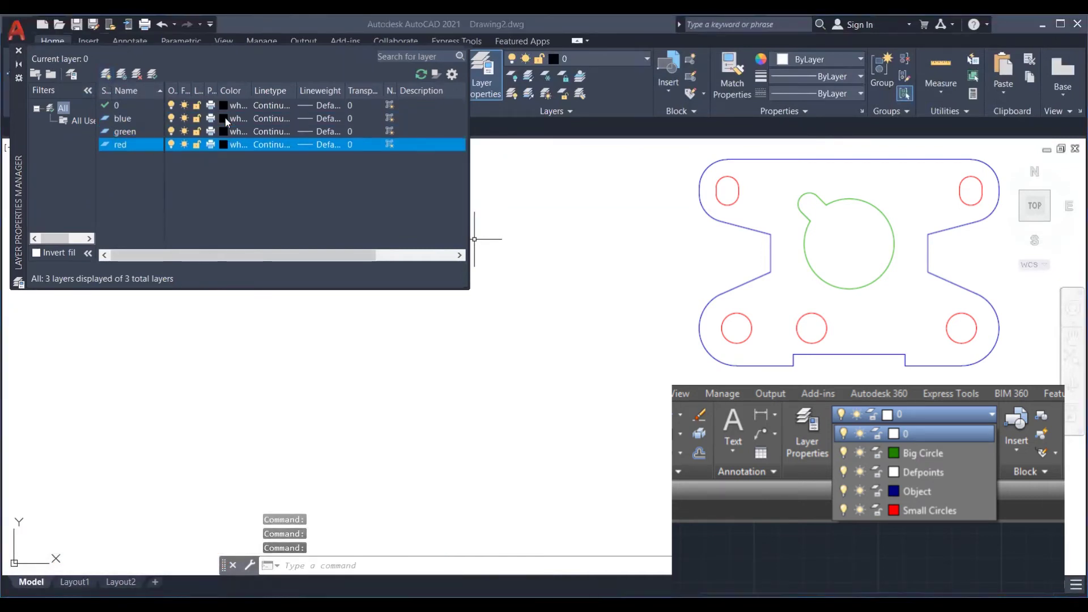
left_click(246, 143)
left_click(422, 340)
left_click(517, 420)
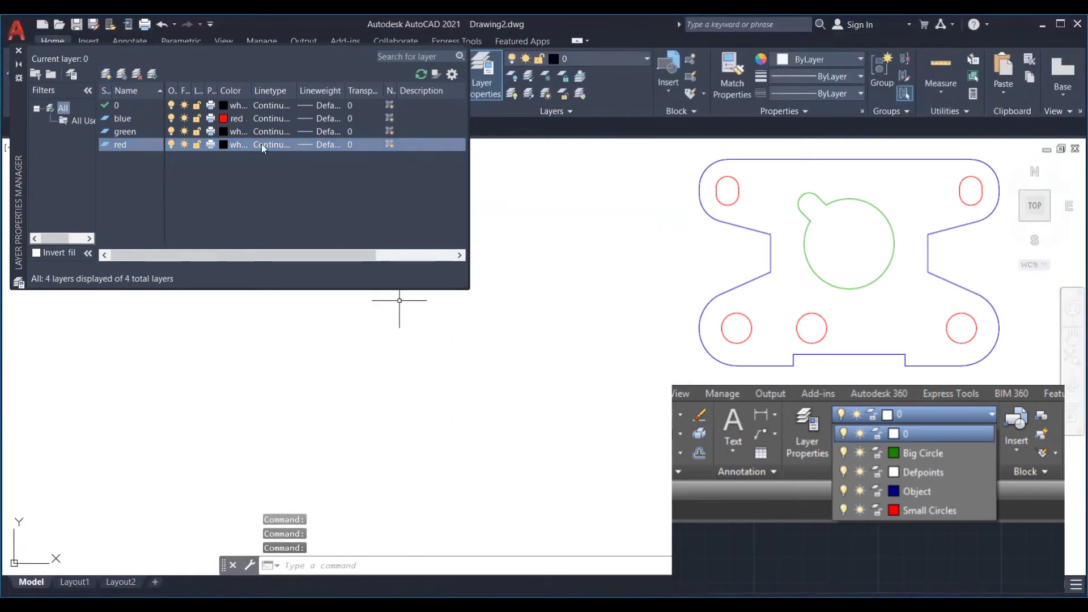
left_click(274, 118)
left_click(694, 213)
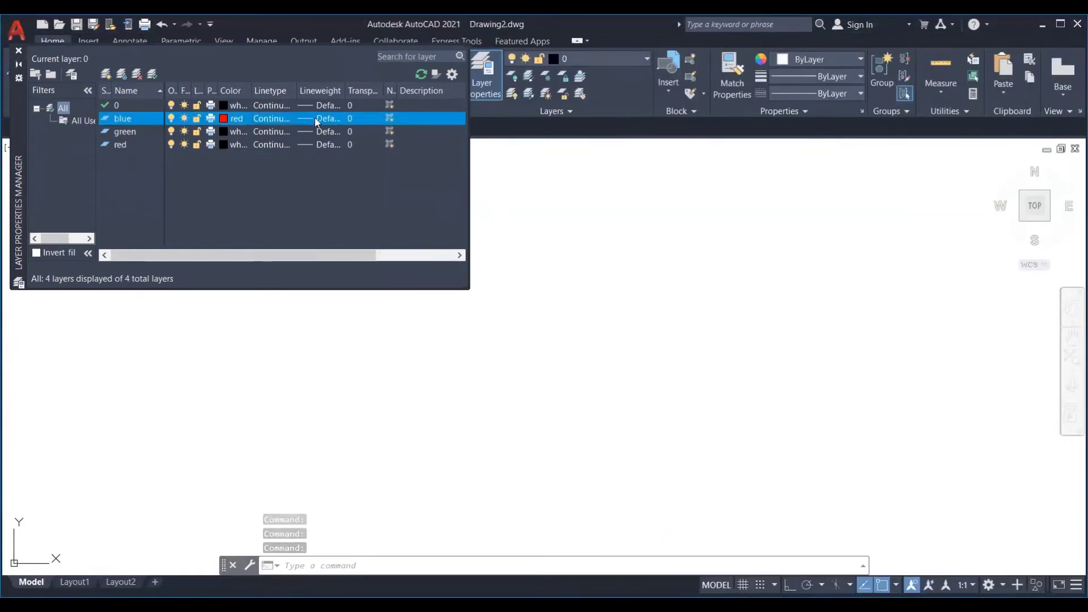
left_click(314, 116)
scroll(498, 266, "down", 2)
left_click(510, 275)
left_click(501, 412)
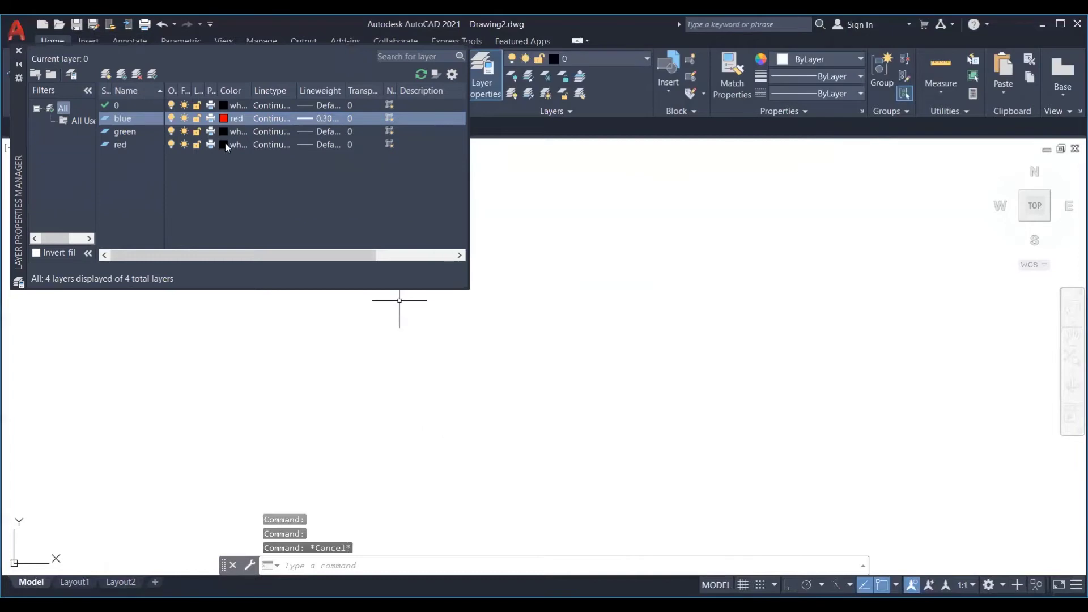
Step: Colour the green layer green and the red layer blue with a 0.53 mm lineweight
left_click(225, 132)
left_click(449, 340)
left_click(519, 420)
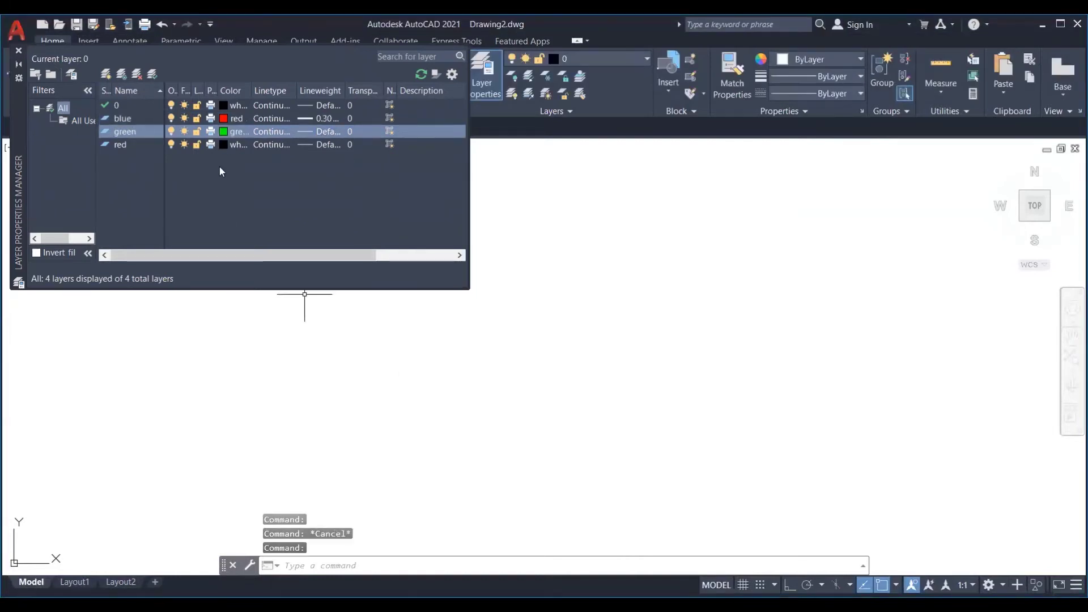
left_click(224, 146)
left_click(462, 340)
left_click(517, 420)
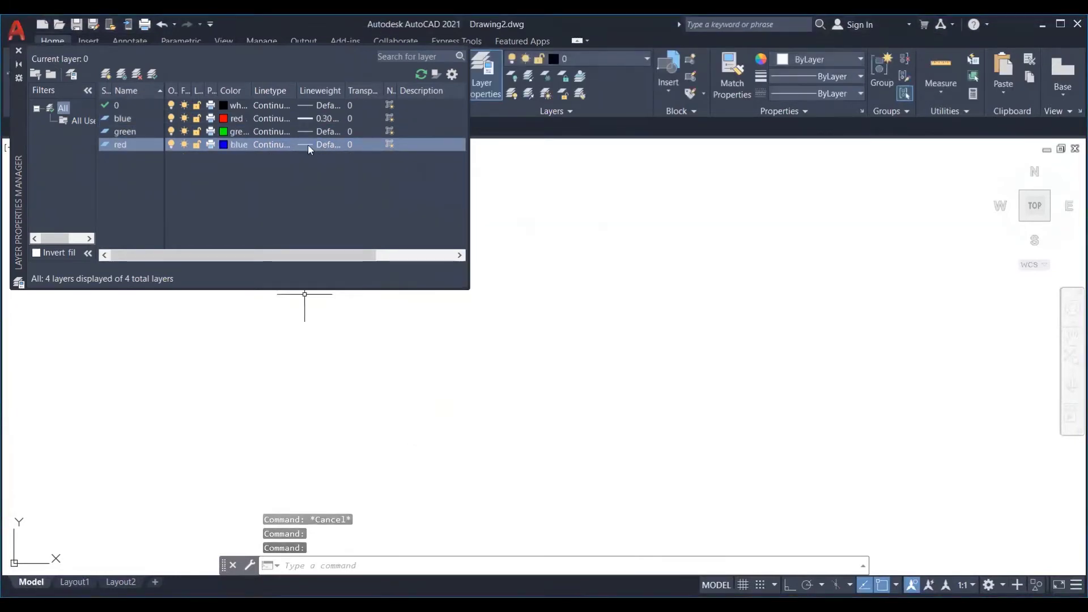
left_click(310, 145)
left_click(498, 331)
left_click(498, 412)
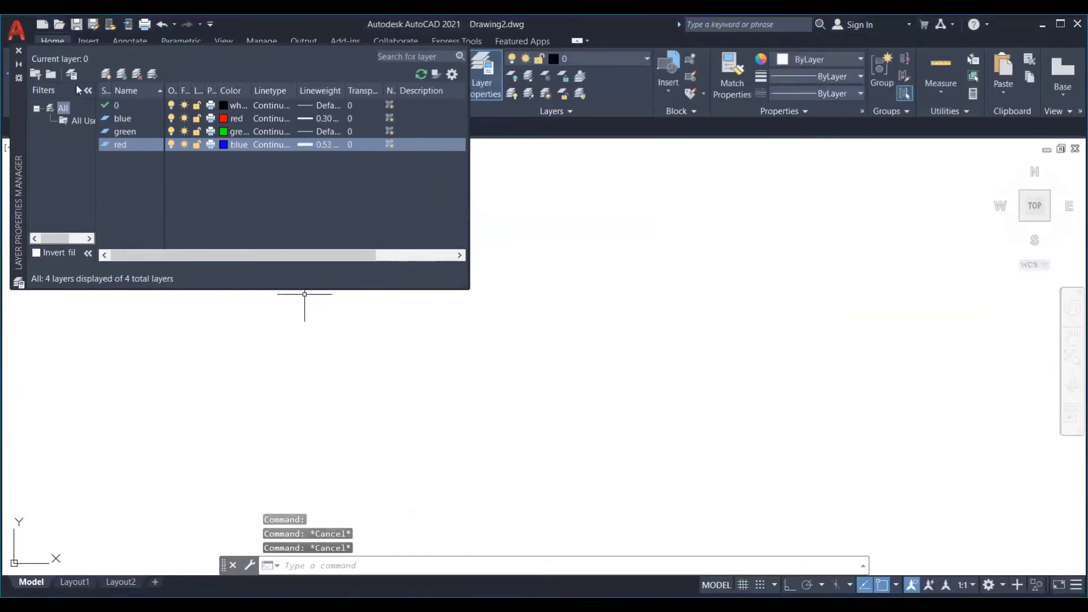
left_click(19, 50)
Step: Turn on Display Lineweight in the LW settings
type("lw")
key("Return")
left_click(537, 282)
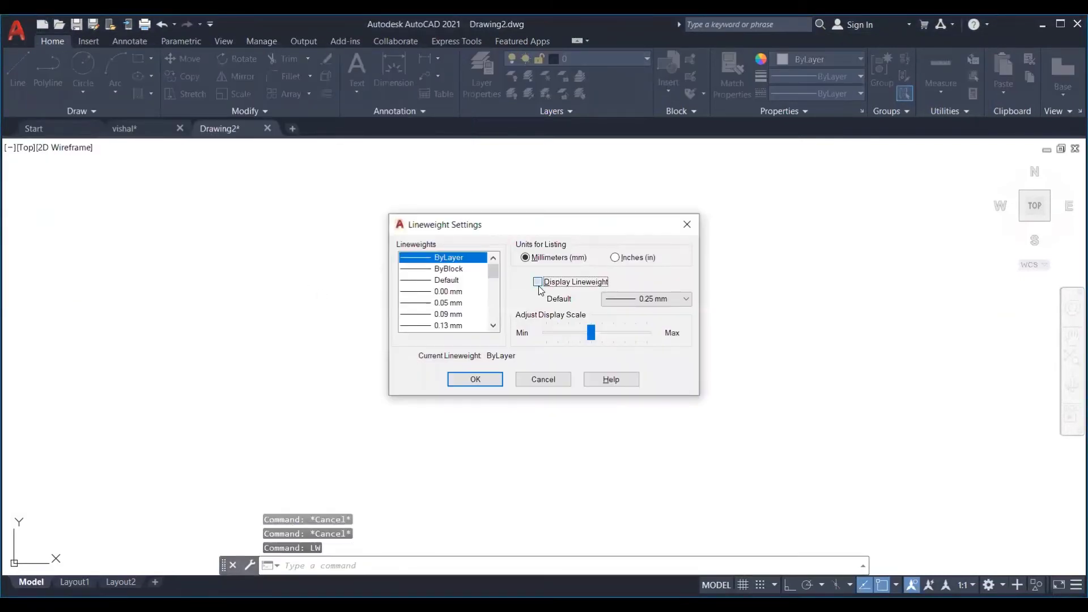
left_click(476, 379)
Step: Draw a circle with the C command
type("c")
key("Return")
left_click(325, 320)
left_click(370, 351)
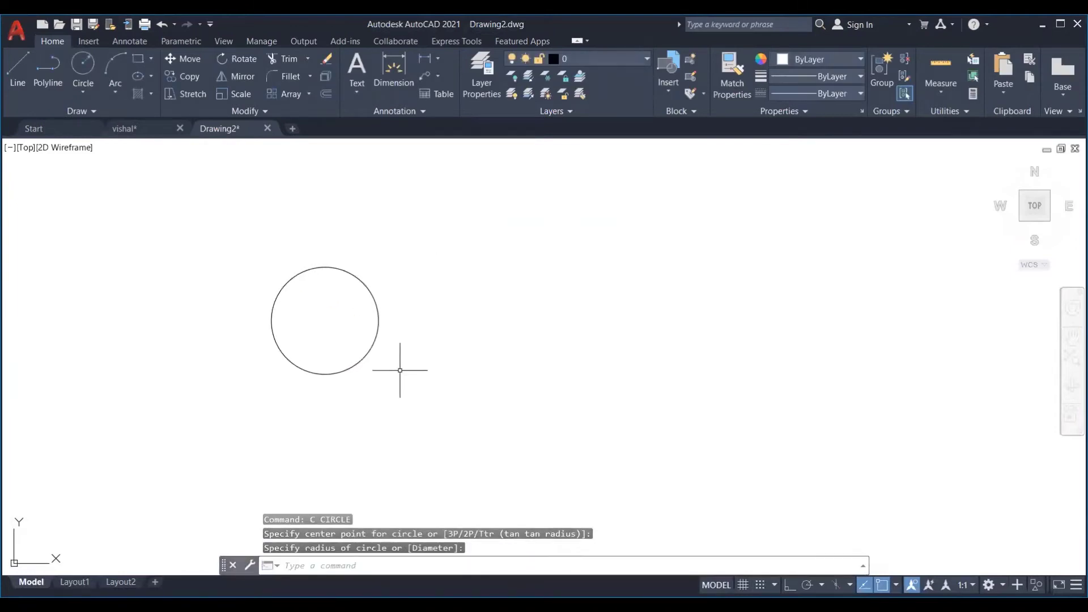
Step: Make blue the current layer and confirm a layer colour in Select Color
left_click(602, 59)
left_click(602, 89)
left_click(603, 58)
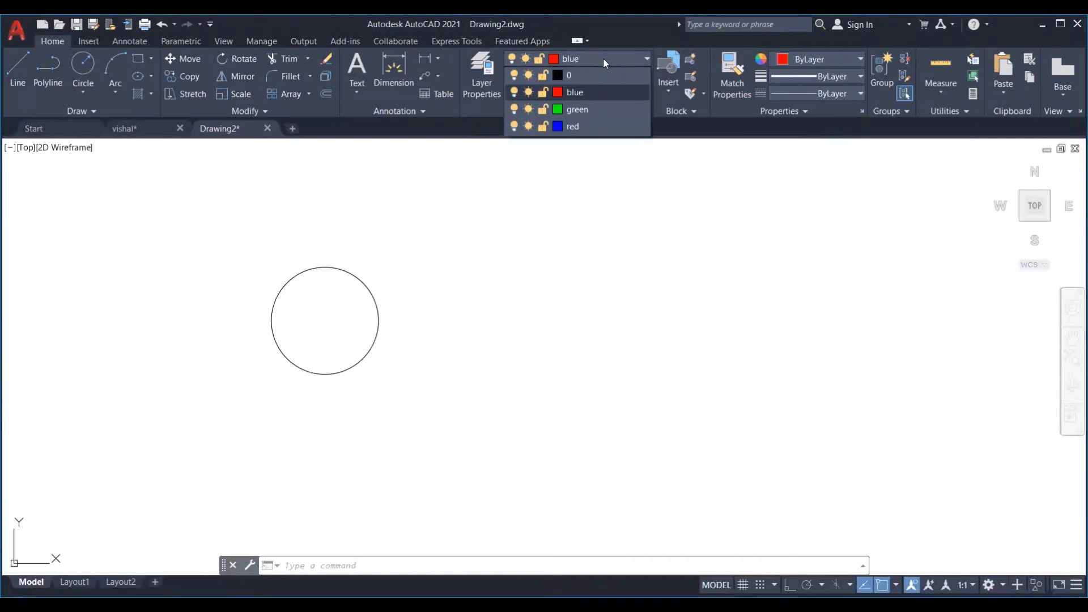
left_click(561, 127)
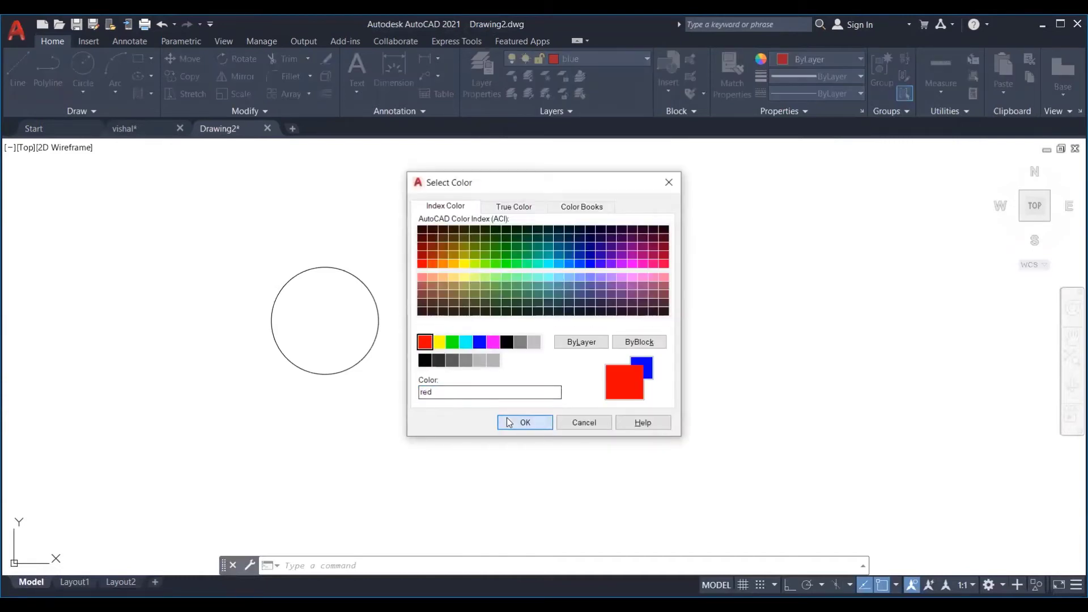
left_click(537, 420)
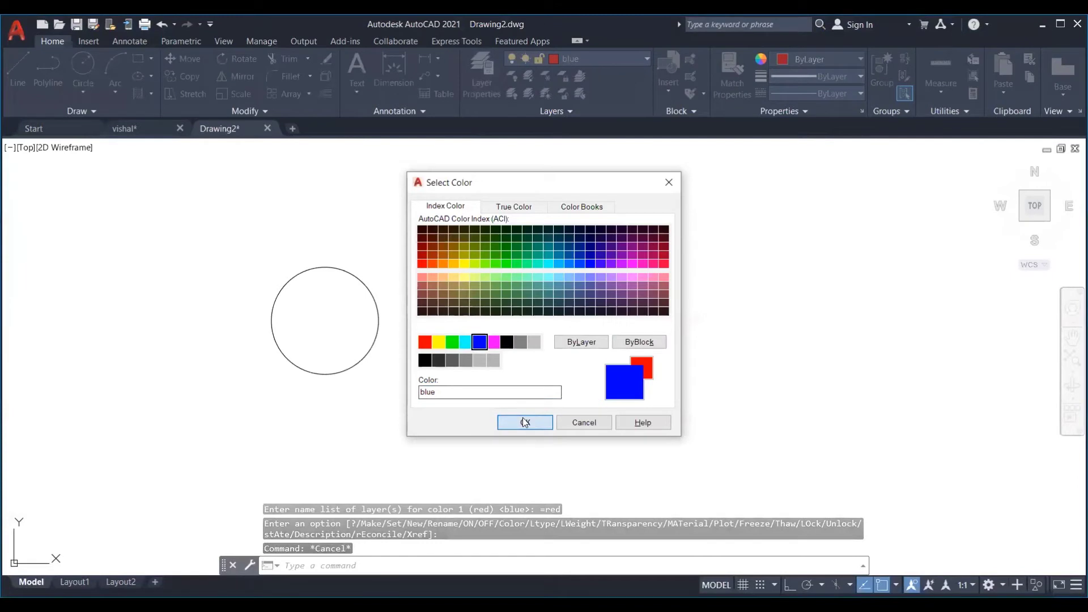
Step: Confirm blue for the blue layer and draw a second circle
left_click(513, 422)
type("c")
key("Return")
left_click(468, 263)
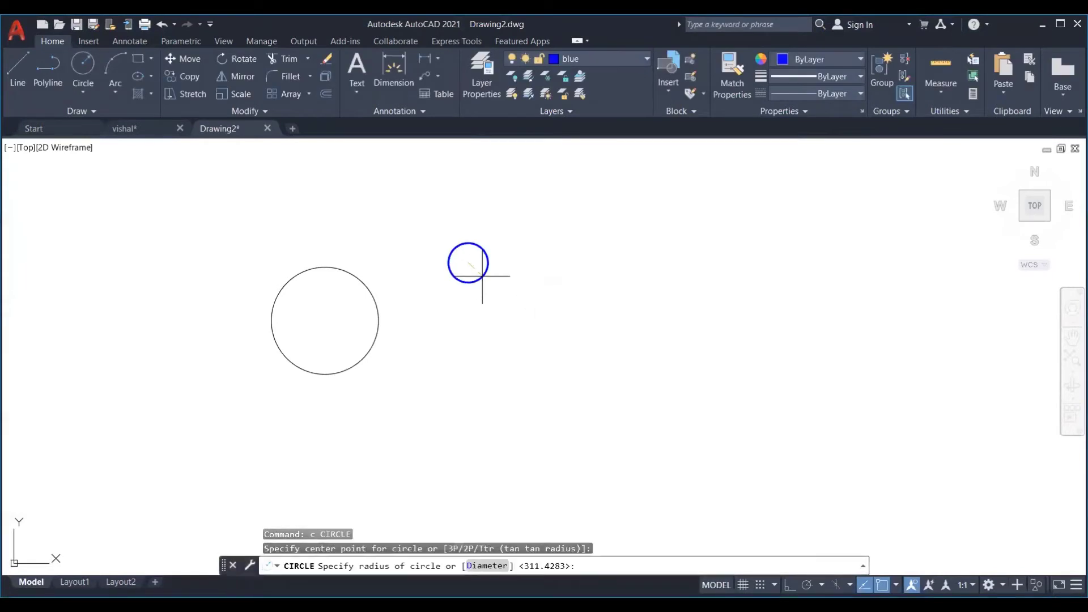
left_click(501, 296)
key("Return")
left_click(553, 373)
left_click(598, 400)
key("Escape")
Step: Move the new circle to the green layer and the black circle to the red layer
left_click(660, 352)
left_click(561, 385)
left_click(626, 57)
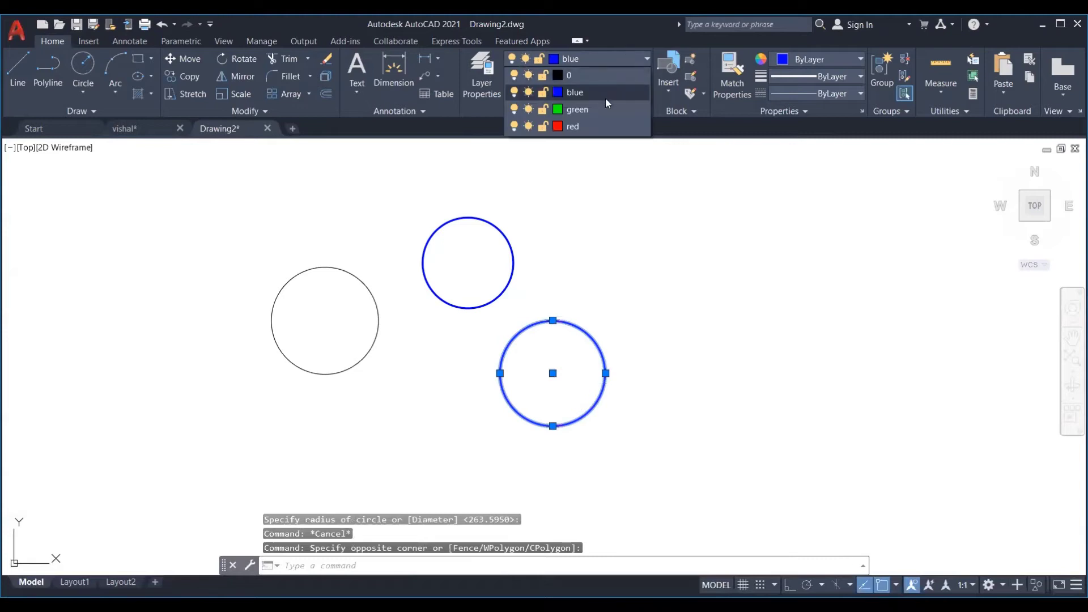
left_click(601, 107)
key("Escape")
left_click(381, 235)
left_click(359, 297)
left_click(603, 60)
left_click(592, 126)
key("Escape")
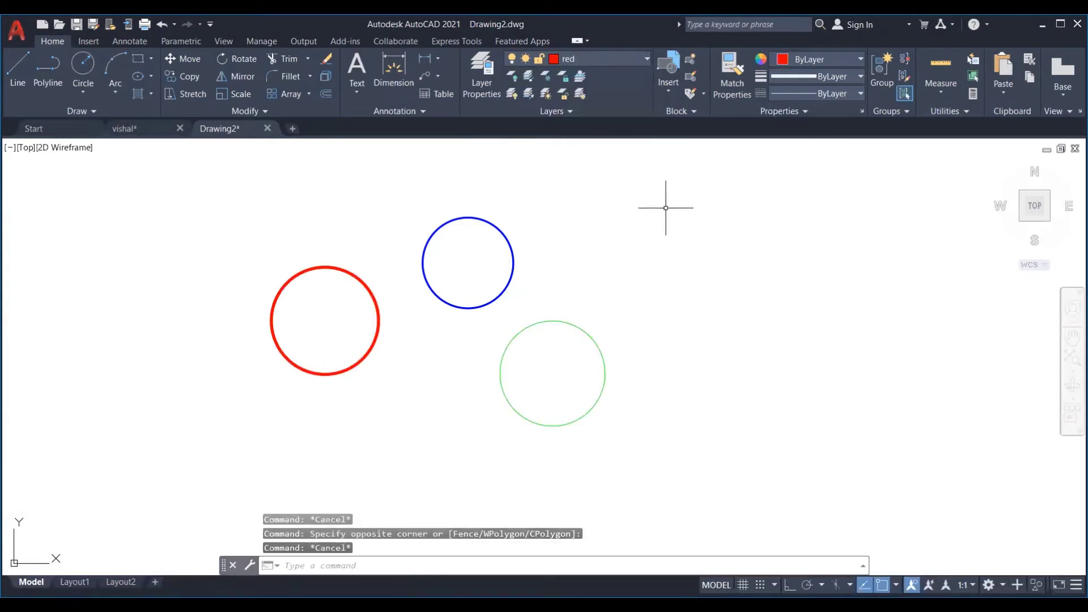
middle_click_drag(659, 322, 640, 319)
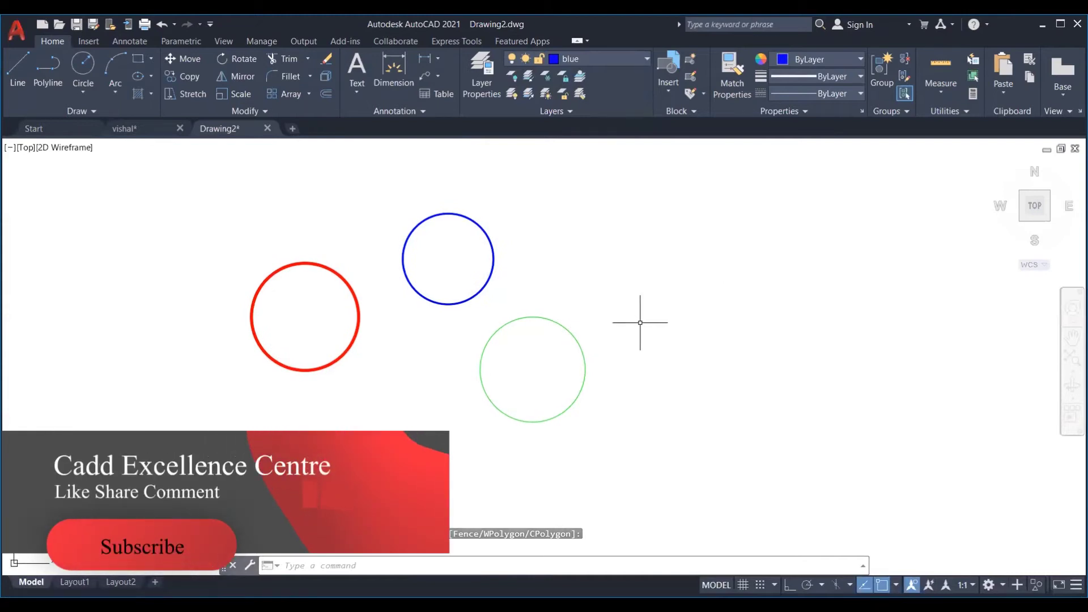
Step: Use MATCHPROP to copy the red circle onto the green one, then blue onto the lower-right circle
type("MA")
key("Return")
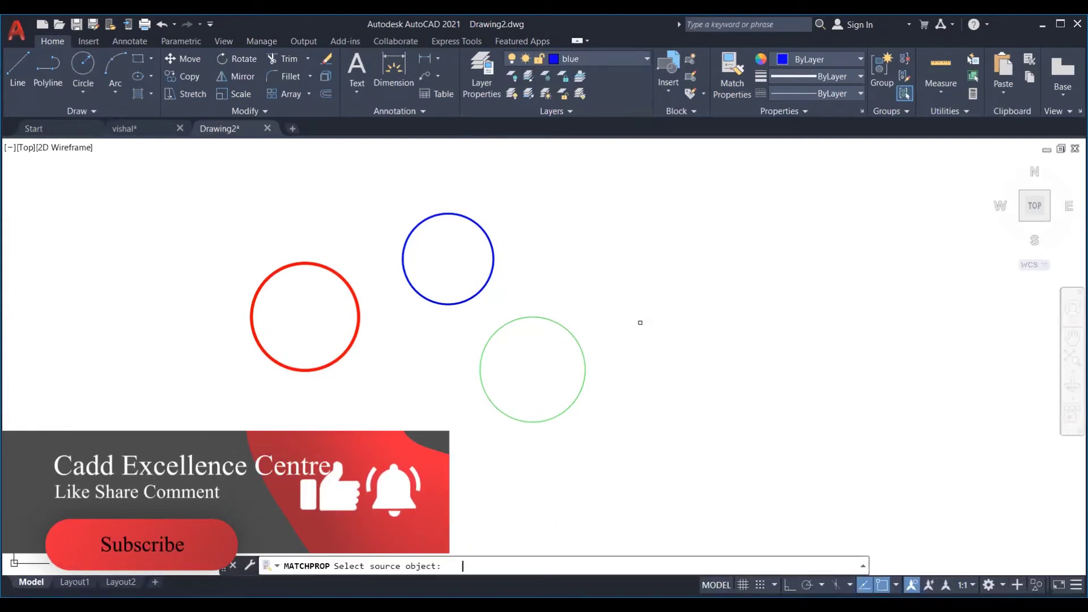
left_click(358, 309)
left_click(491, 345)
key("Escape")
key("Return")
left_click(492, 292)
left_click(517, 317)
key("Escape")
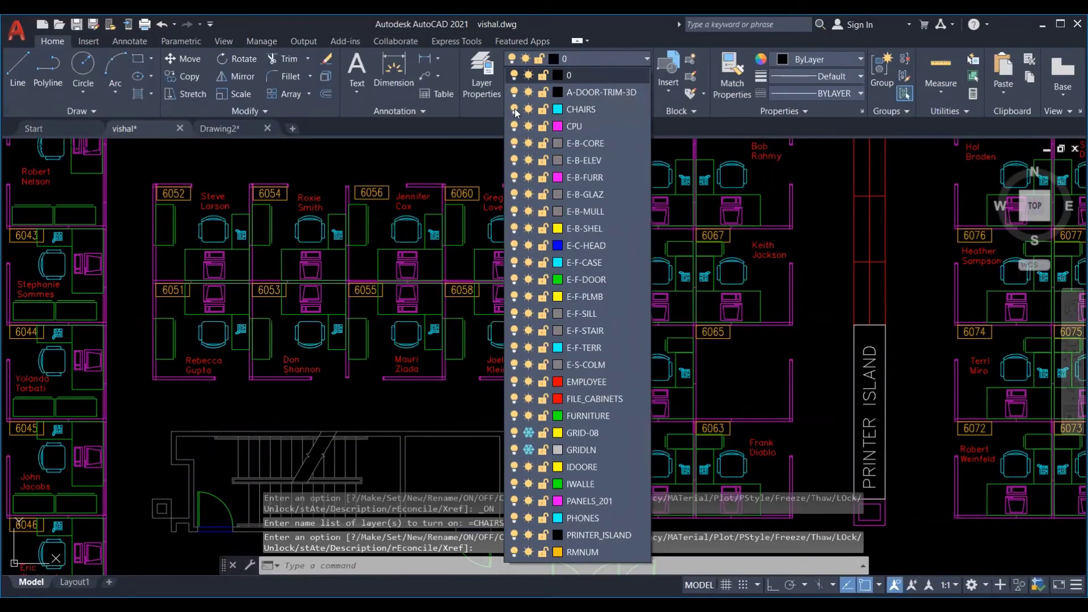
Step: Turn CHAIRS back on, then freeze and thaw it again
left_click(514, 109)
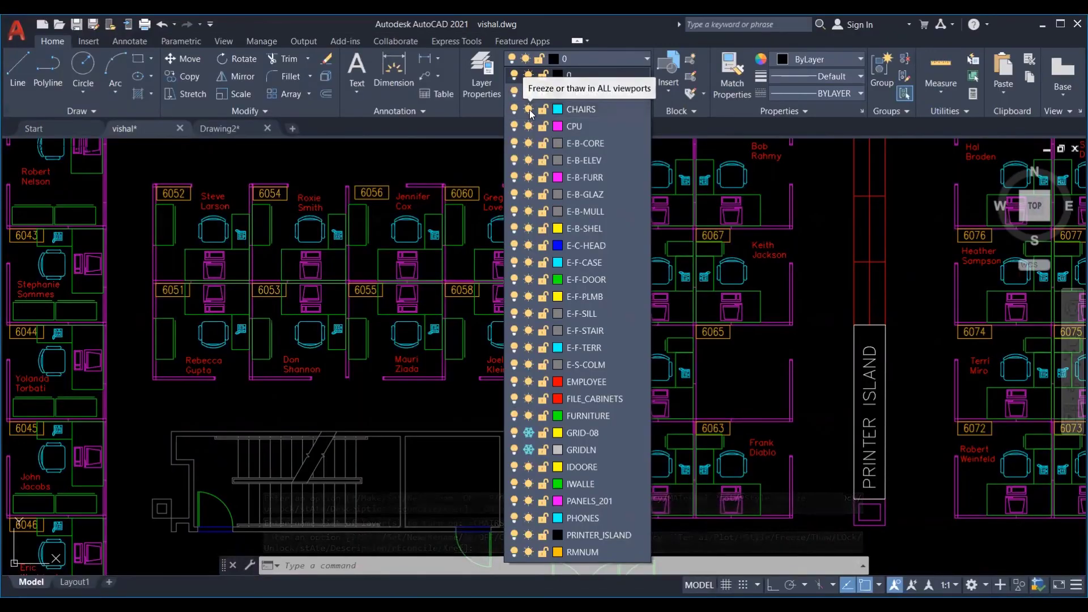
left_click(529, 110)
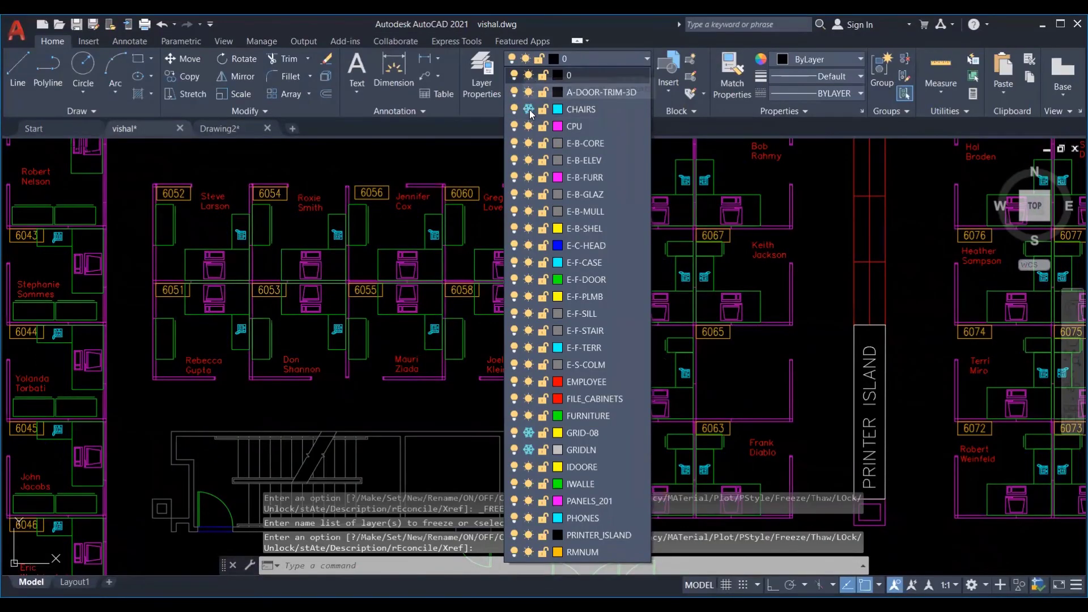
left_click(528, 109)
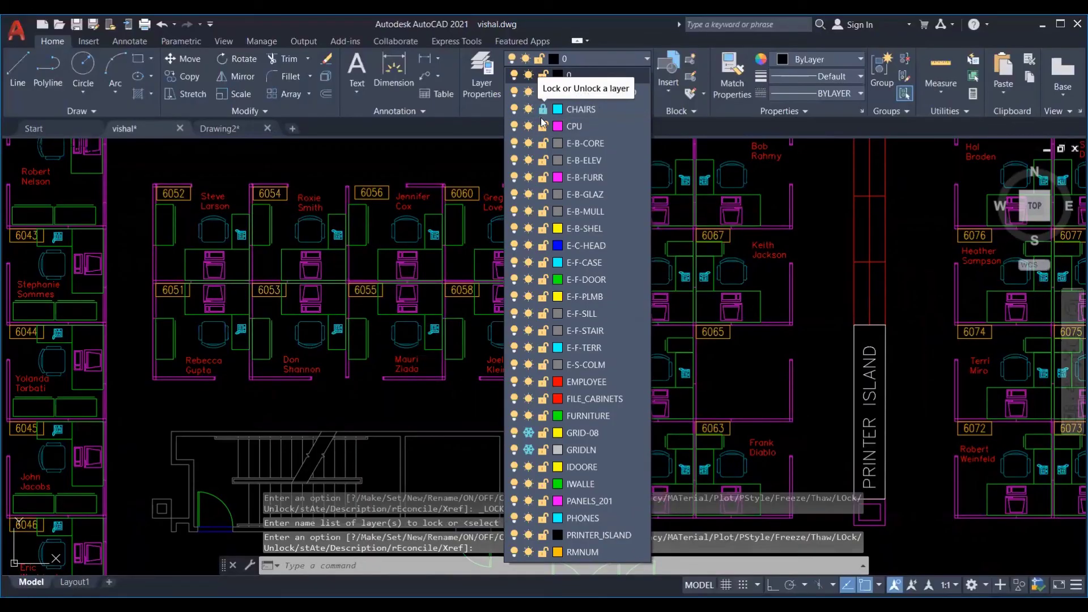
Step: Padlock the CPU and FURNITURE layers, then switch off FURNITURE's visibility
left_click(543, 127)
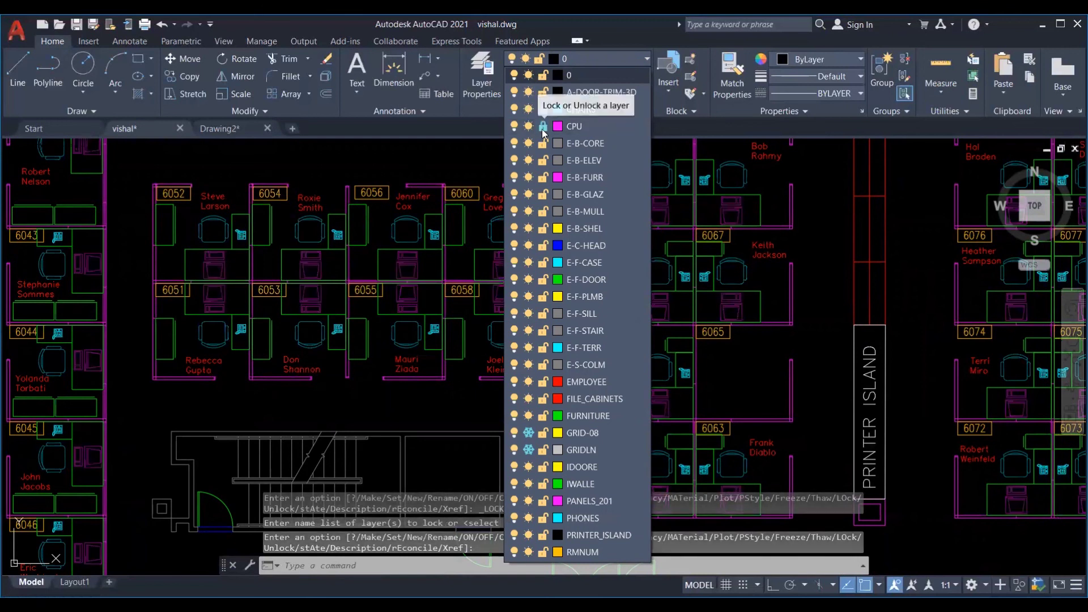
left_click(543, 418)
left_click(514, 418)
scroll(469, 377, "down", 5)
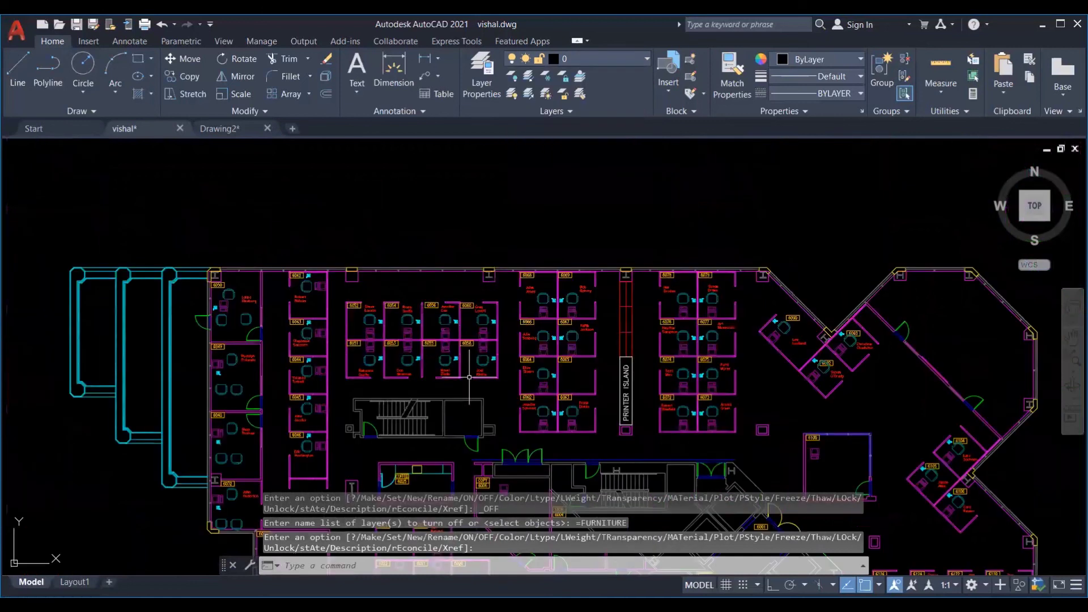